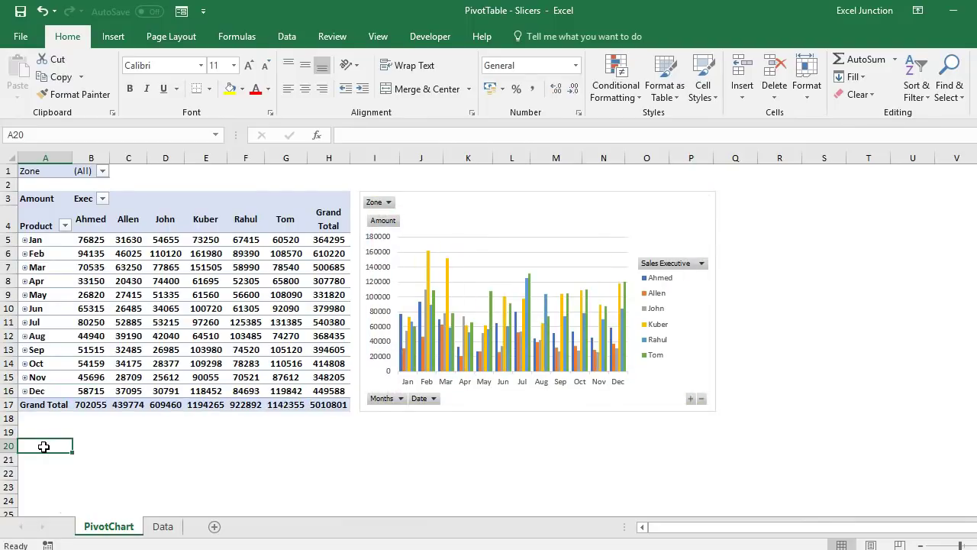
Check the pivot table's Zone filter list for North and South, closing it unchanged
click(103, 172)
click(103, 172)
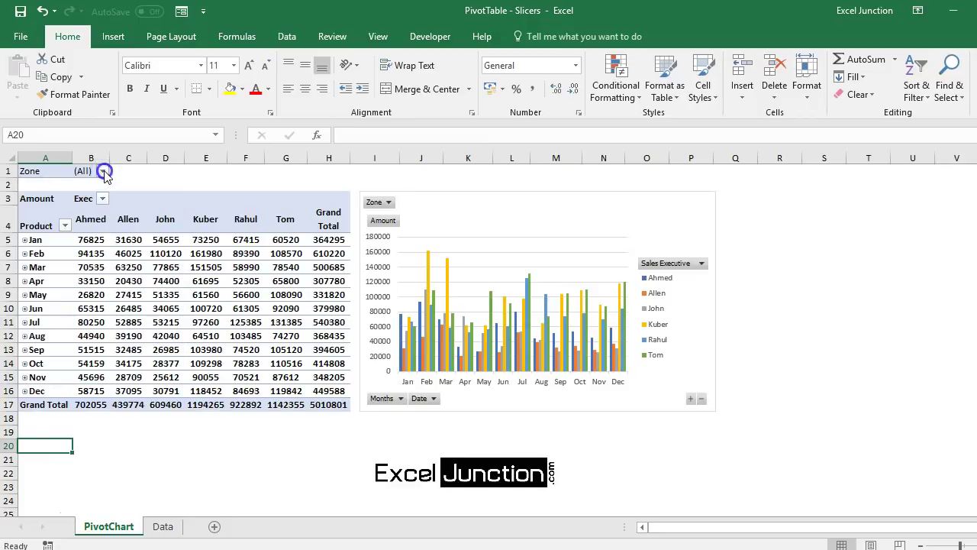
click(103, 173)
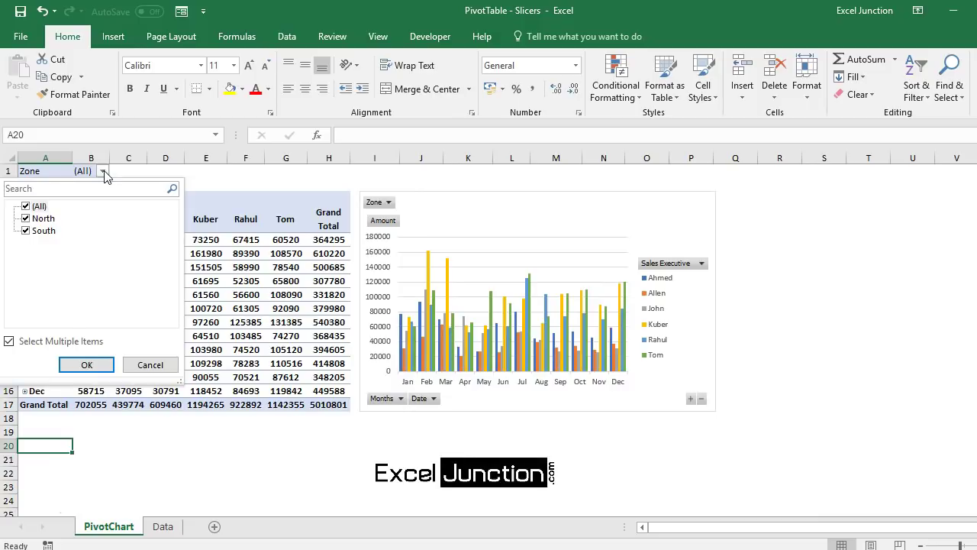
click(103, 173)
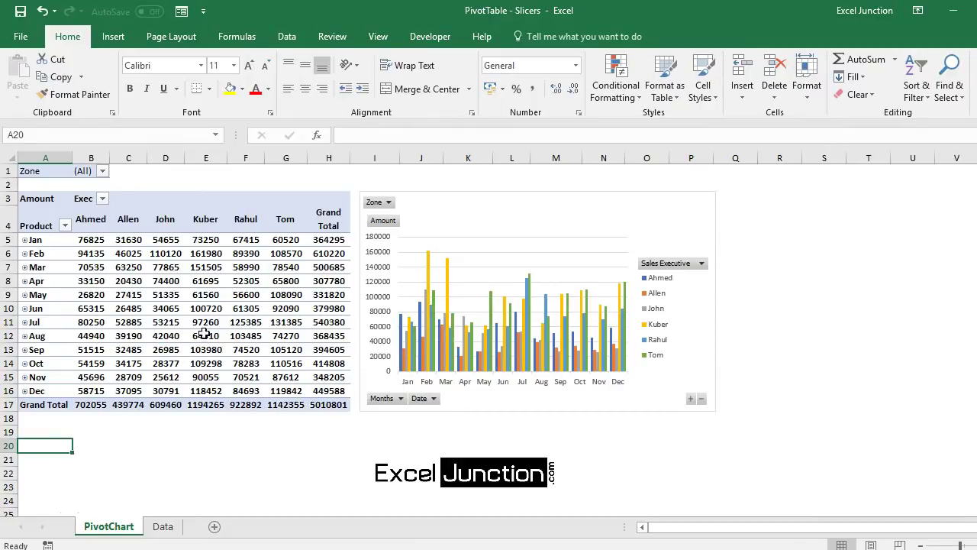
Insert a slicer for the Zone field from the pivot table's Analyze commands
click(211, 308)
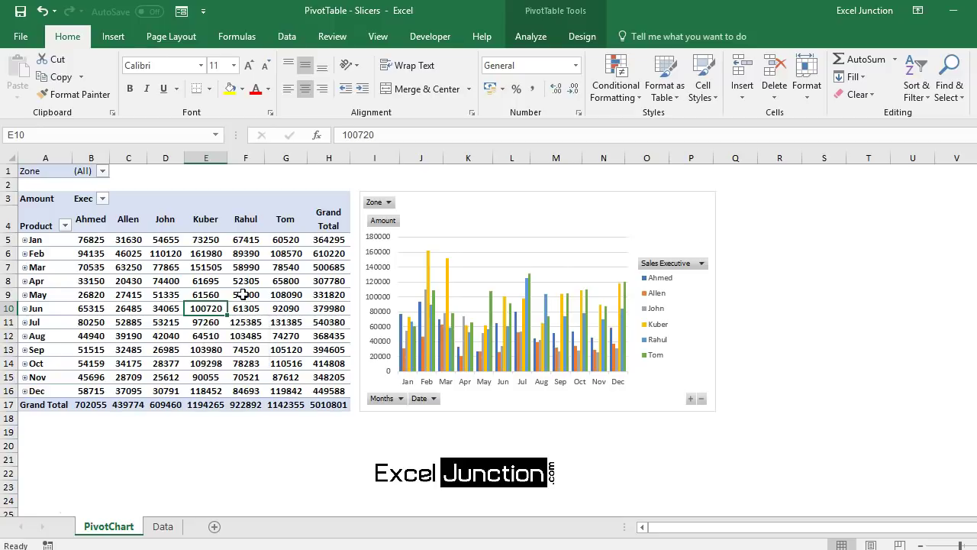
click(535, 38)
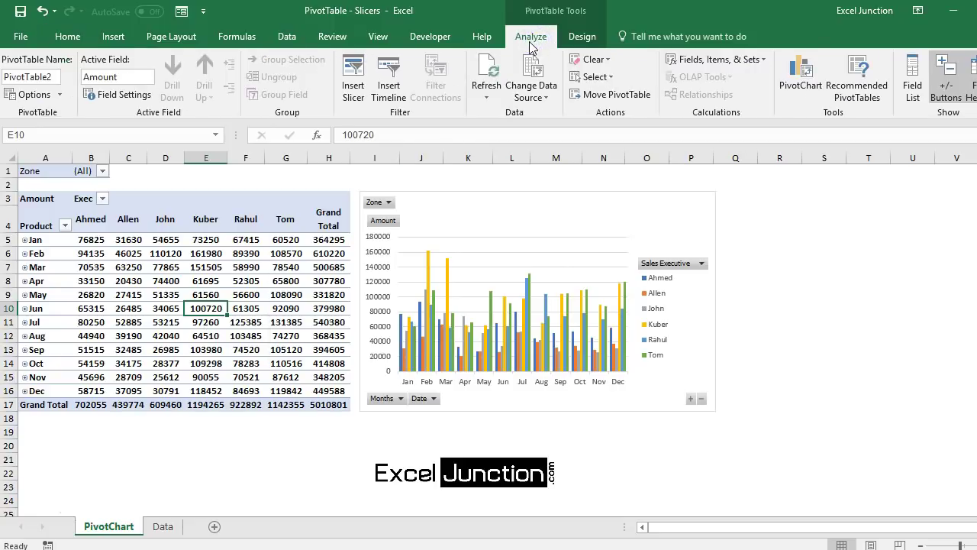
click(353, 82)
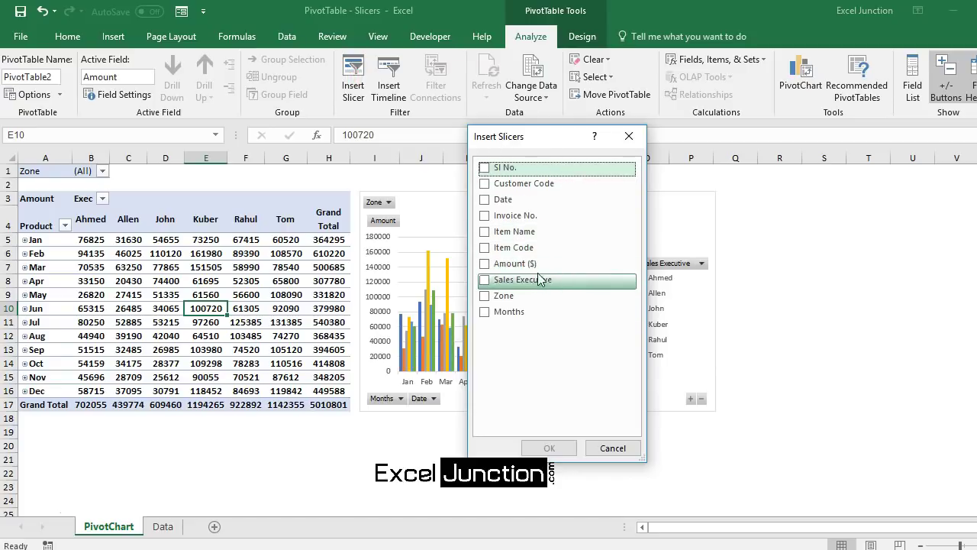
click(489, 297)
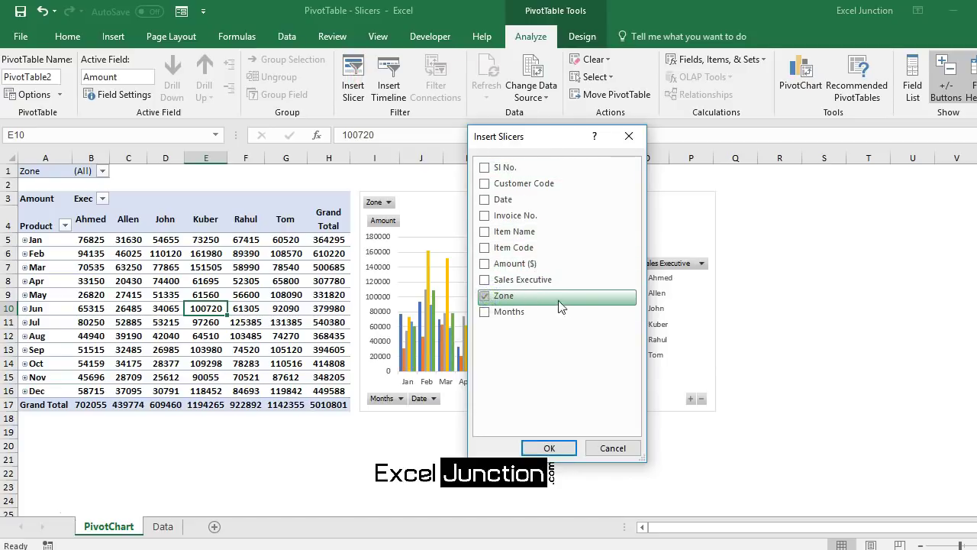
click(553, 449)
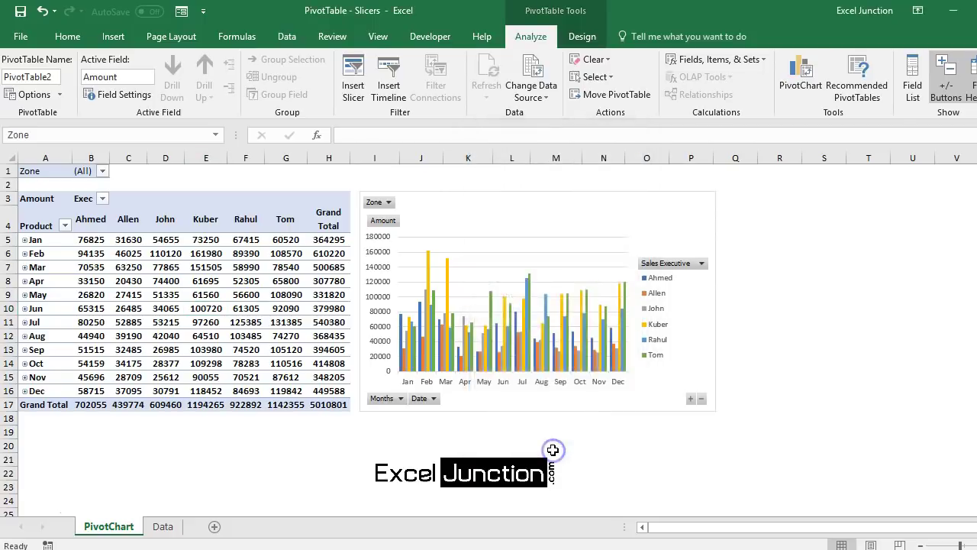
Drag the Zone slicer to below the chart's right side and reduce its height
drag(514, 262, 633, 338)
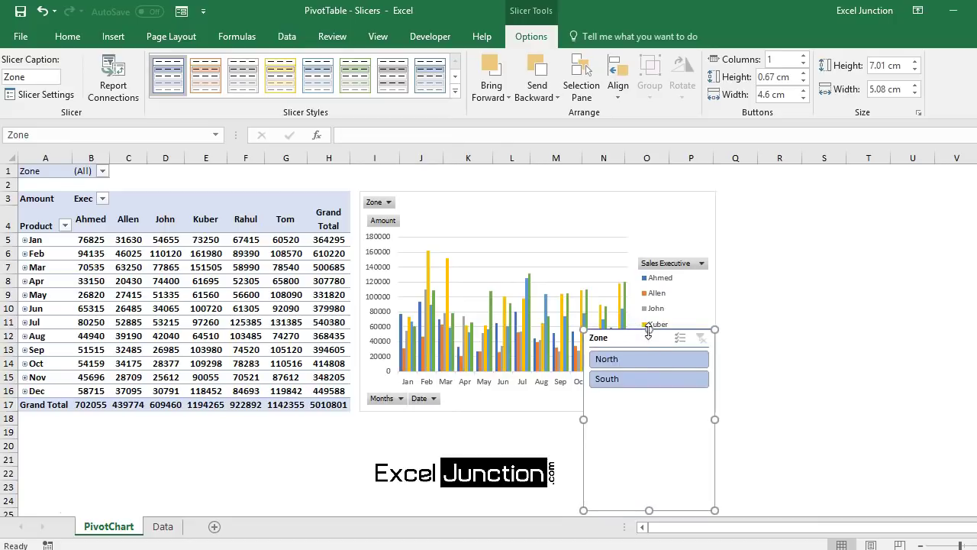
drag(649, 510, 644, 416)
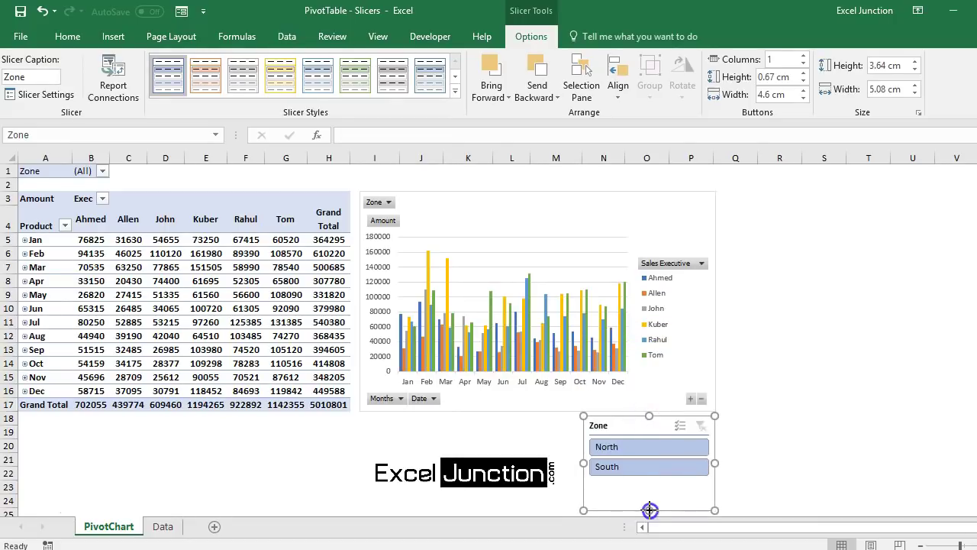
drag(646, 510, 649, 488)
click(519, 473)
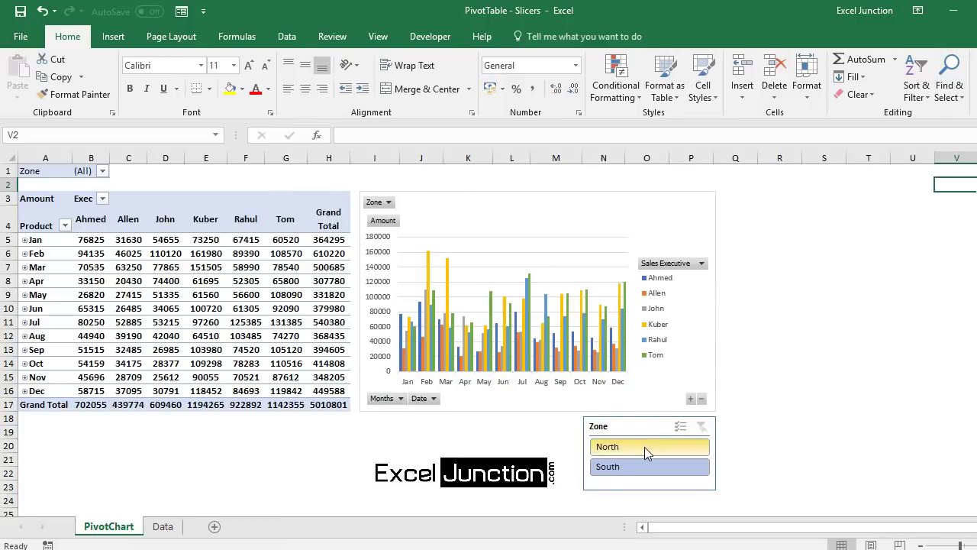
click(644, 447)
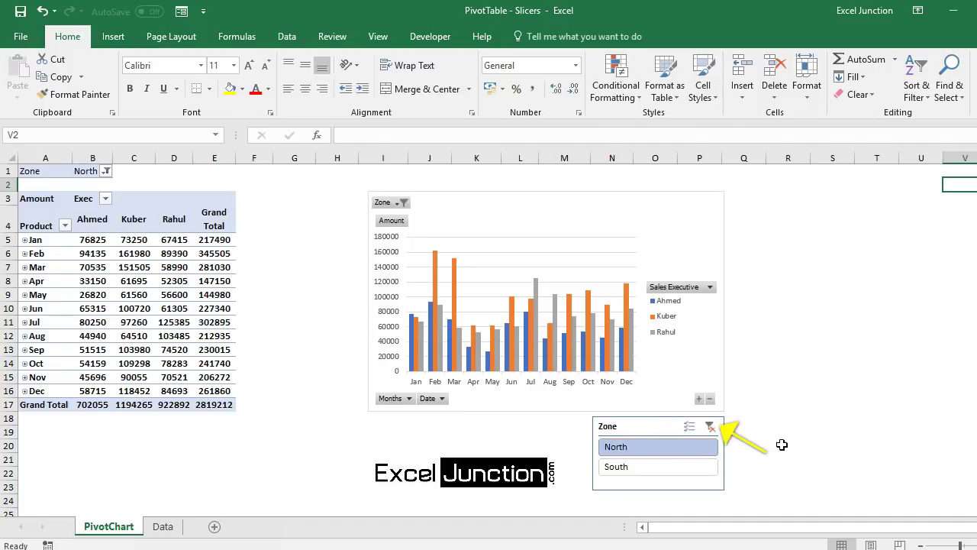
click(710, 426)
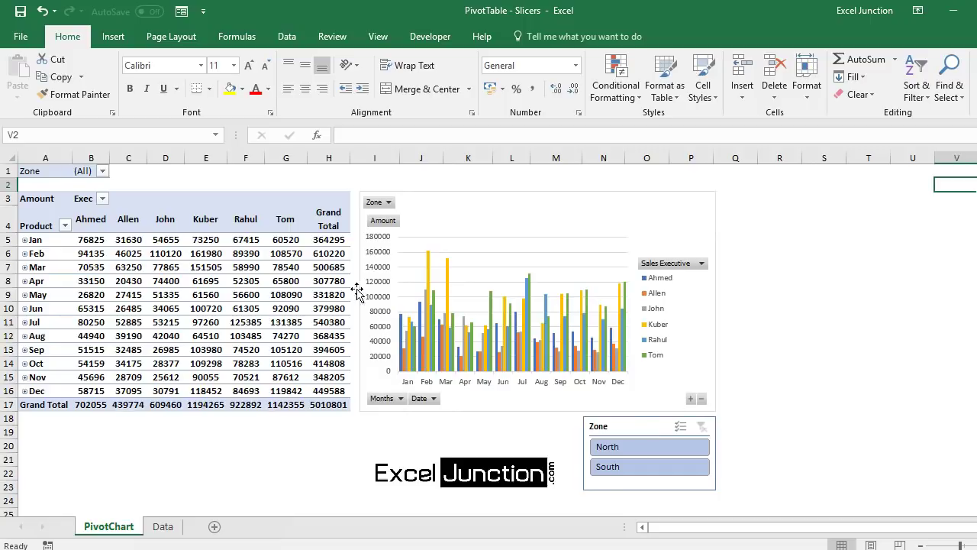
Insert slicers for the Item Name and Sales Executive fields via Analyze > Insert Slicer
click(279, 280)
click(530, 37)
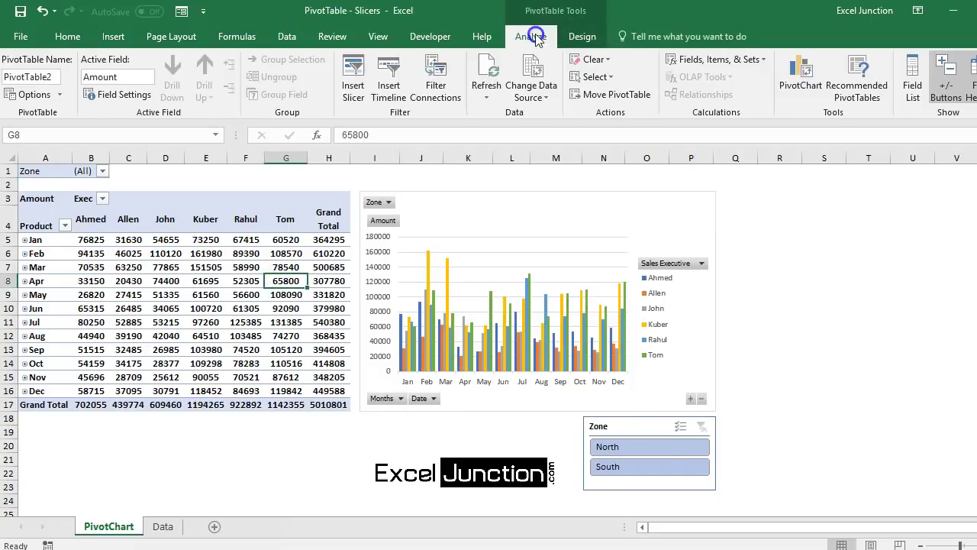
click(359, 85)
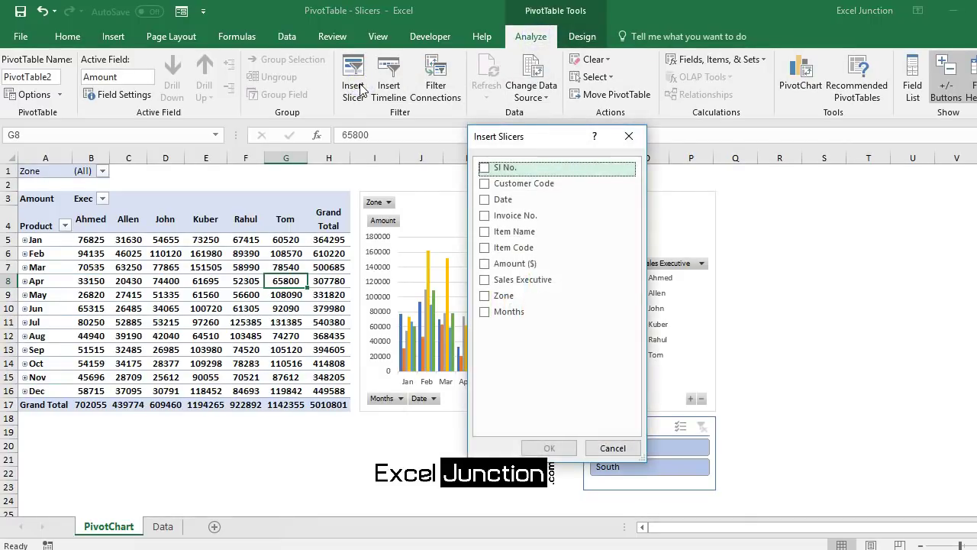
click(488, 231)
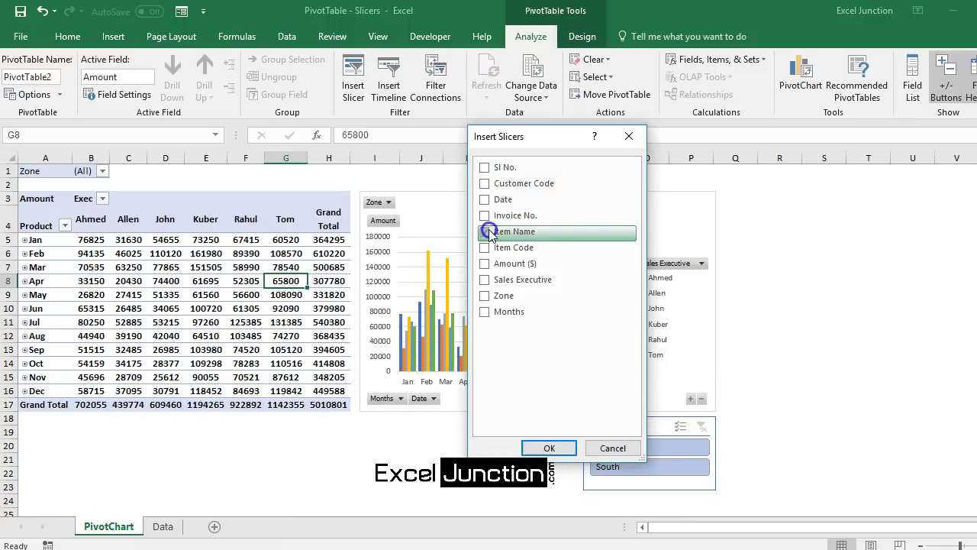
click(489, 280)
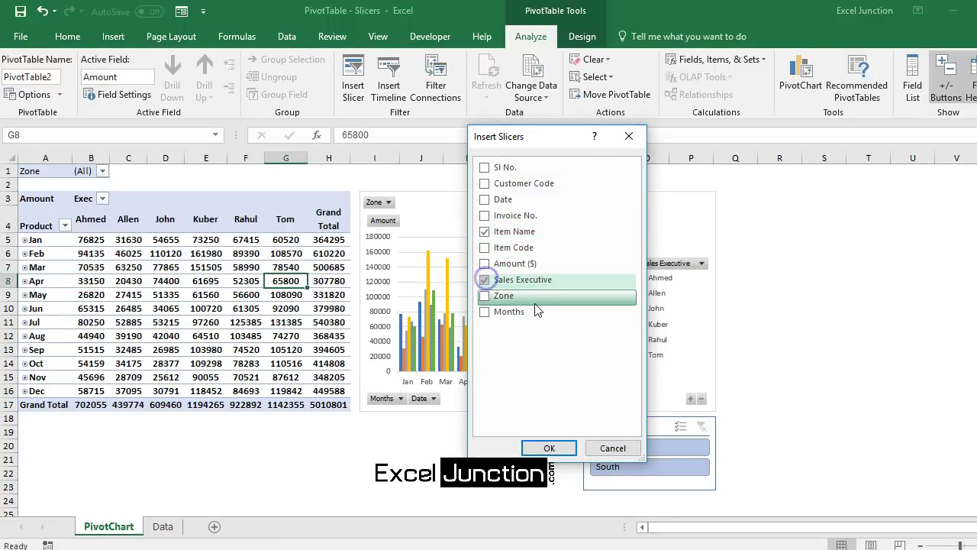
click(549, 448)
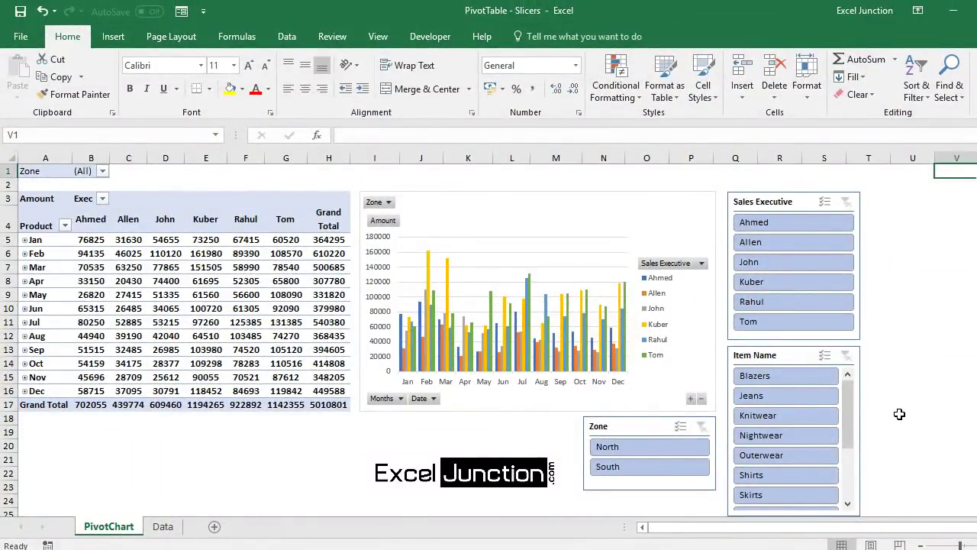
Click beside the chart, leaving Sales Executive stacked above the Item Name slicer
click(664, 468)
click(102, 198)
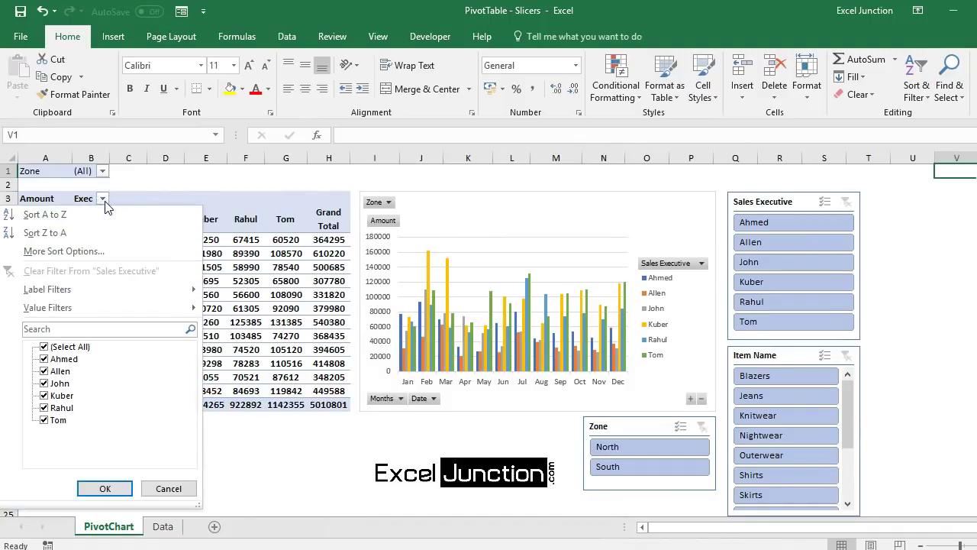
click(44, 346)
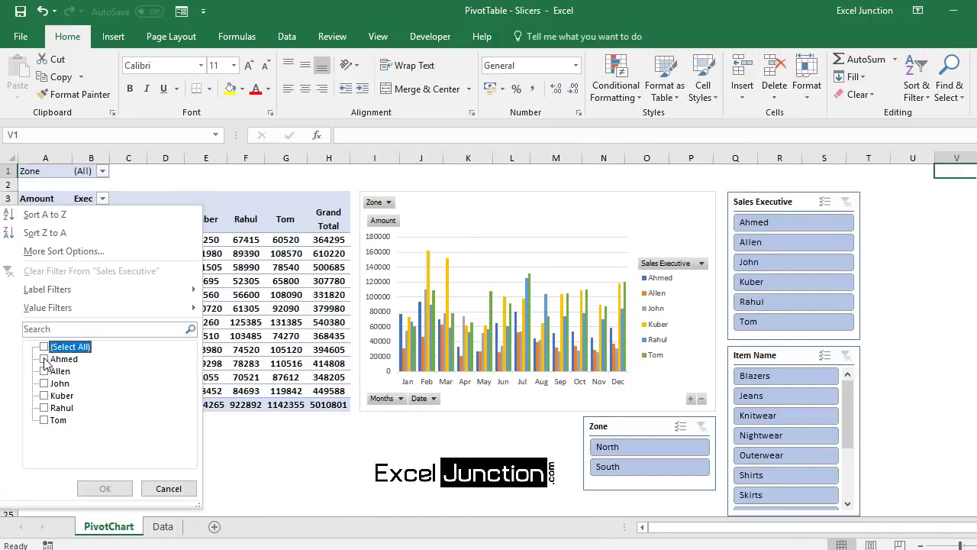
click(44, 358)
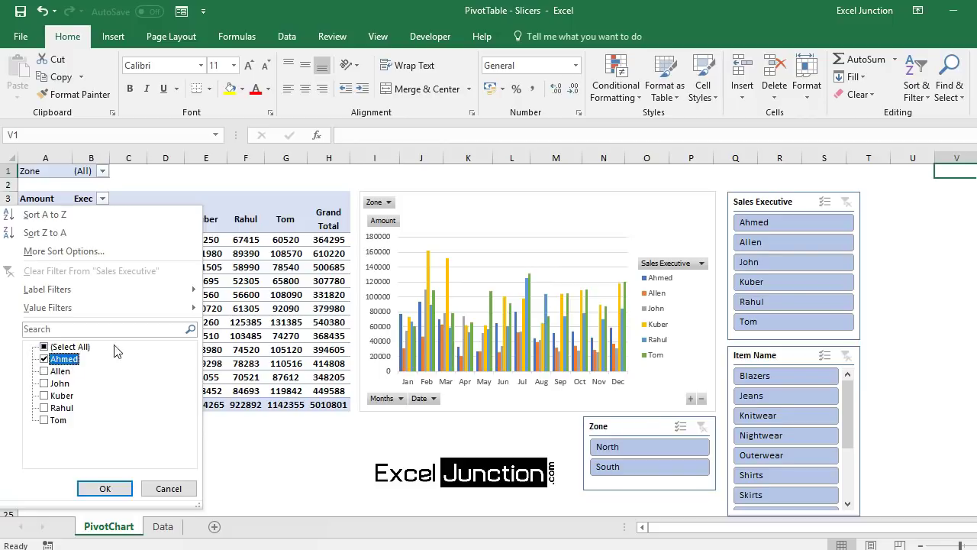
click(105, 488)
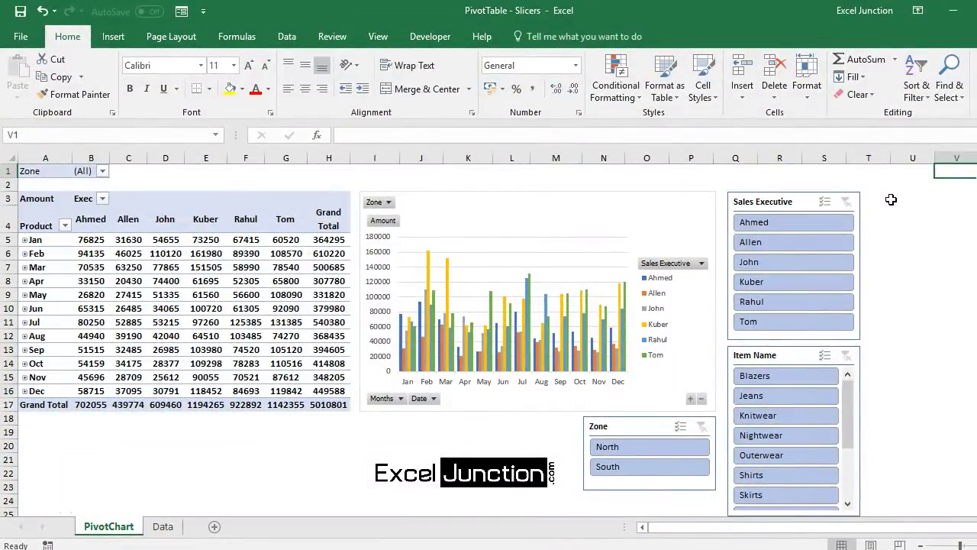
click(784, 222)
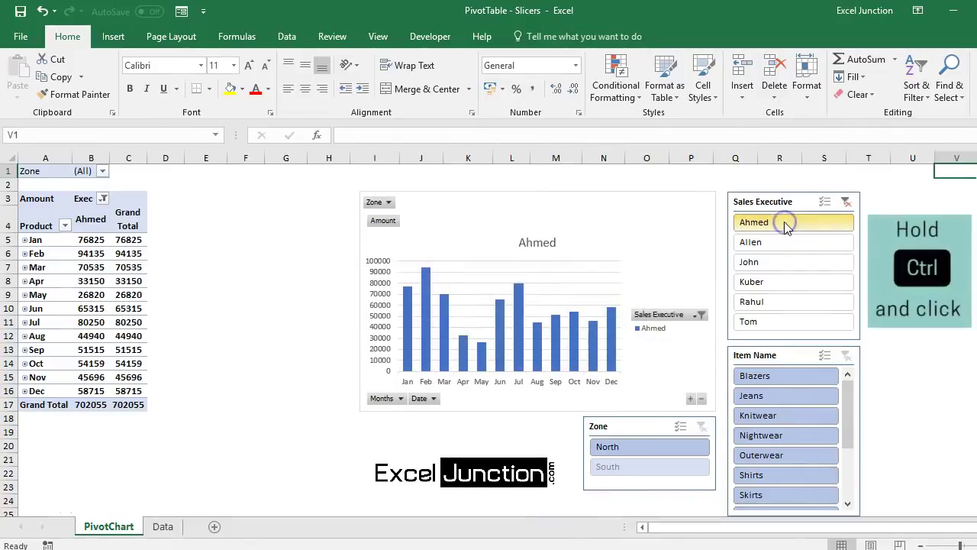
ctrl+click(775, 265)
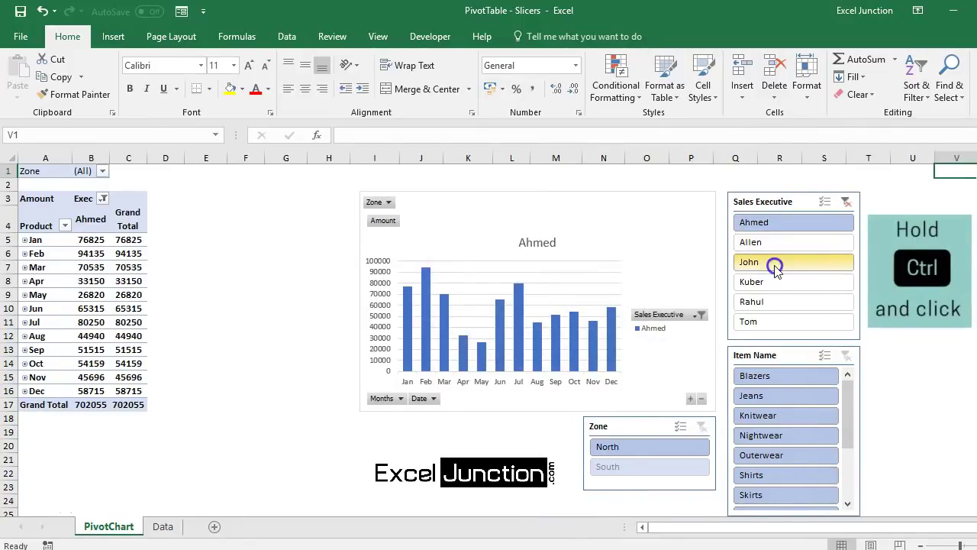
ctrl+click(774, 305)
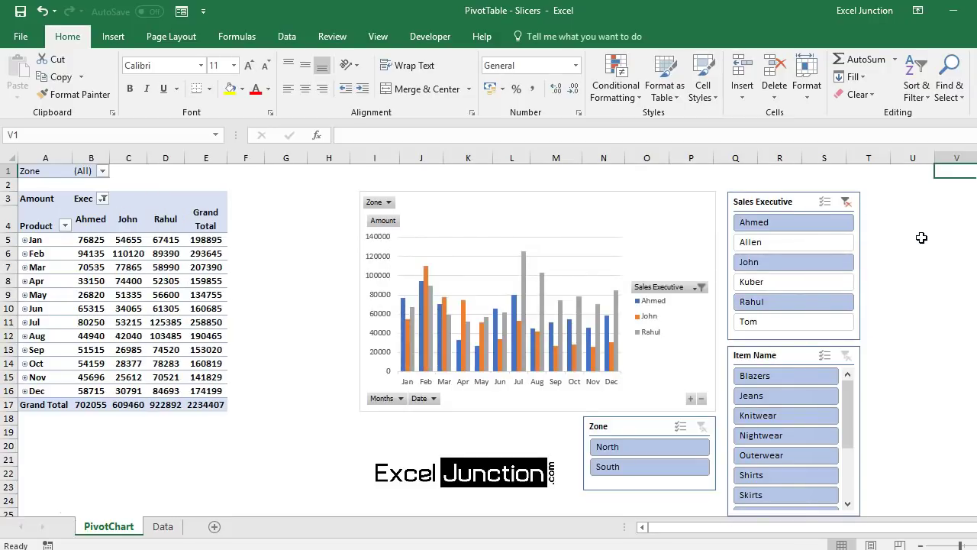
click(845, 202)
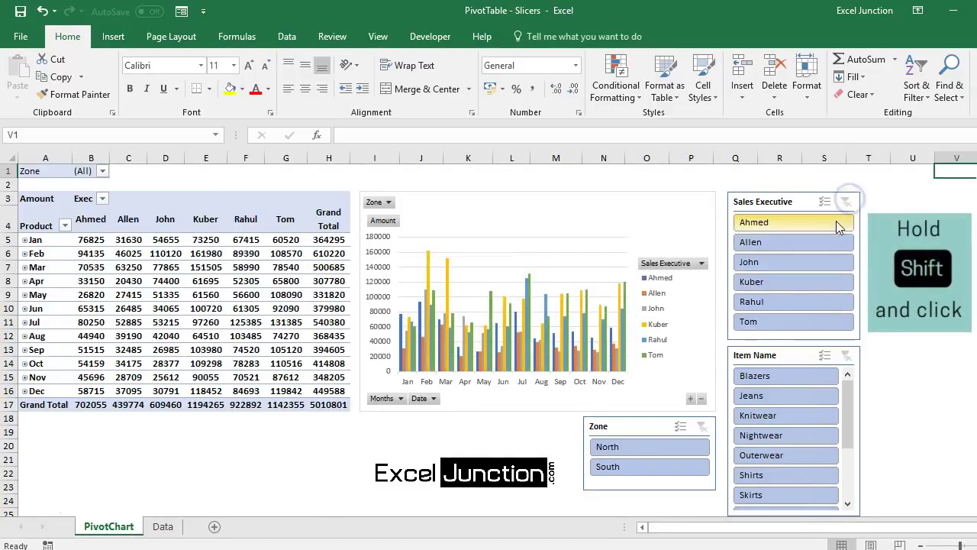
click(817, 223)
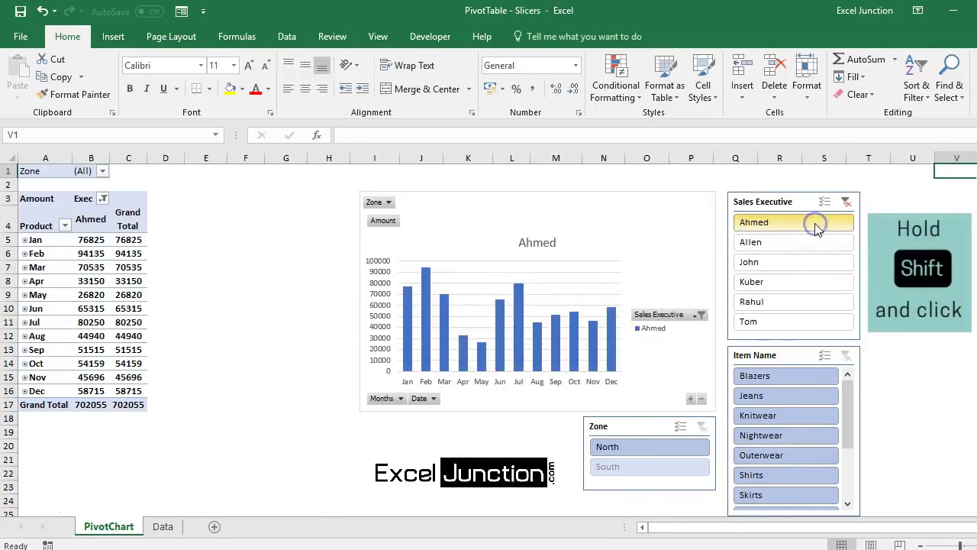
shift+click(782, 294)
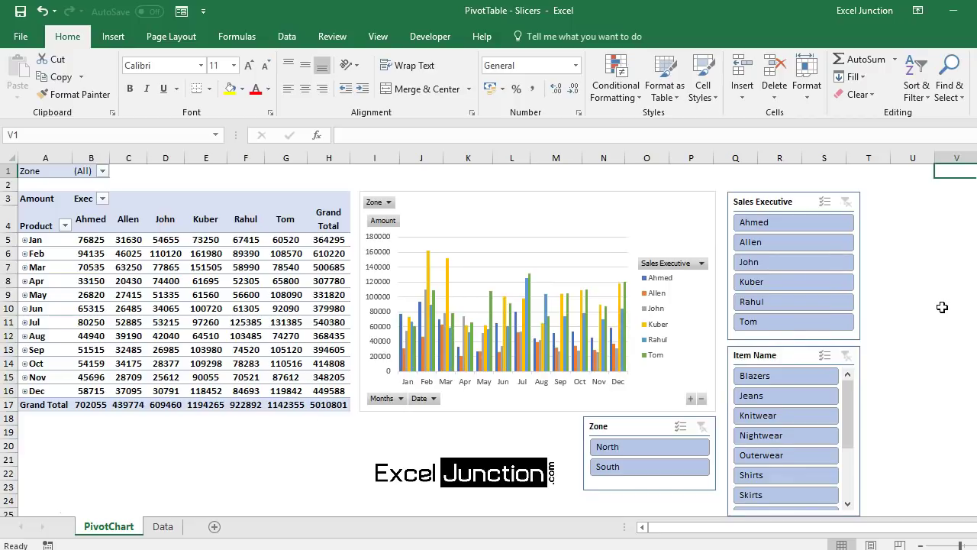
Filter executives to John, Kuber and Rahul, clearing the interim Shirts item filter
click(779, 477)
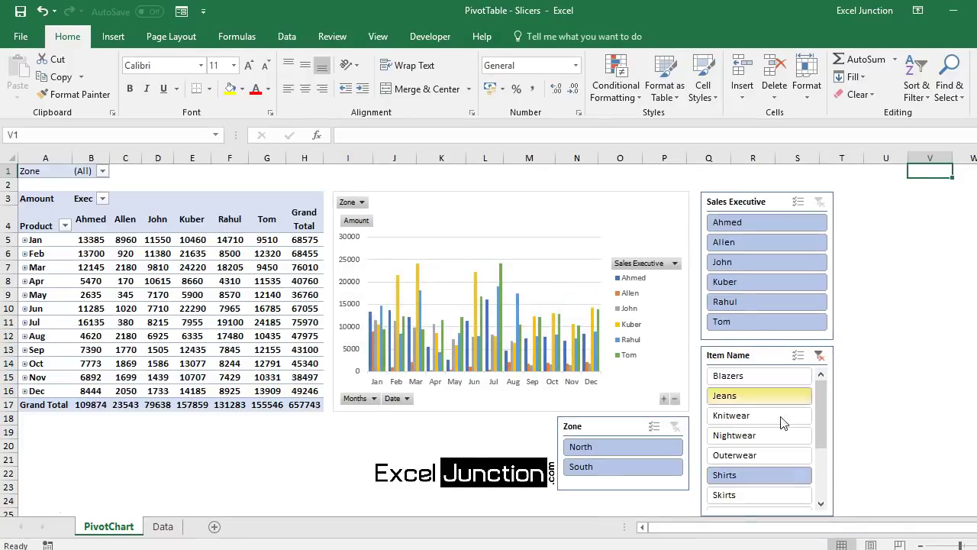
click(776, 264)
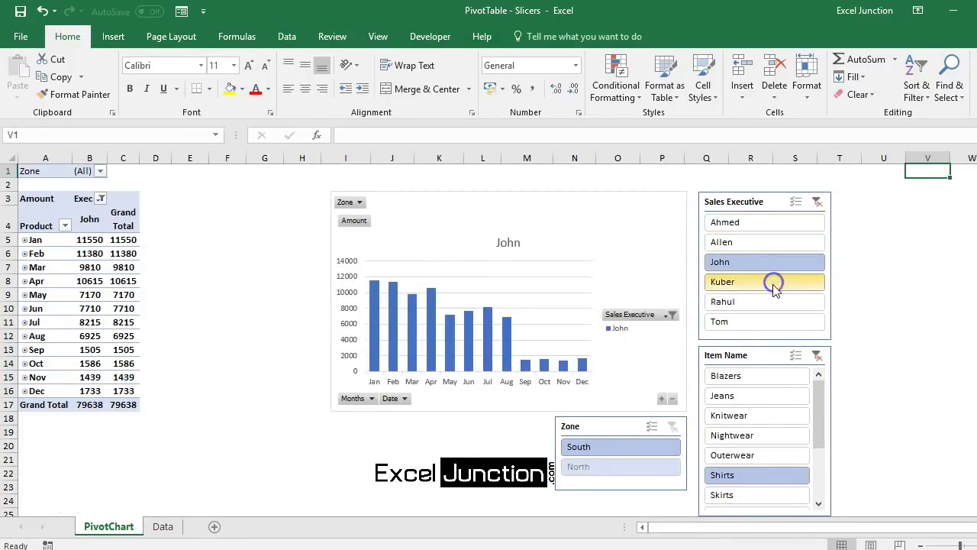
ctrl+click(771, 282)
ctrl+click(770, 308)
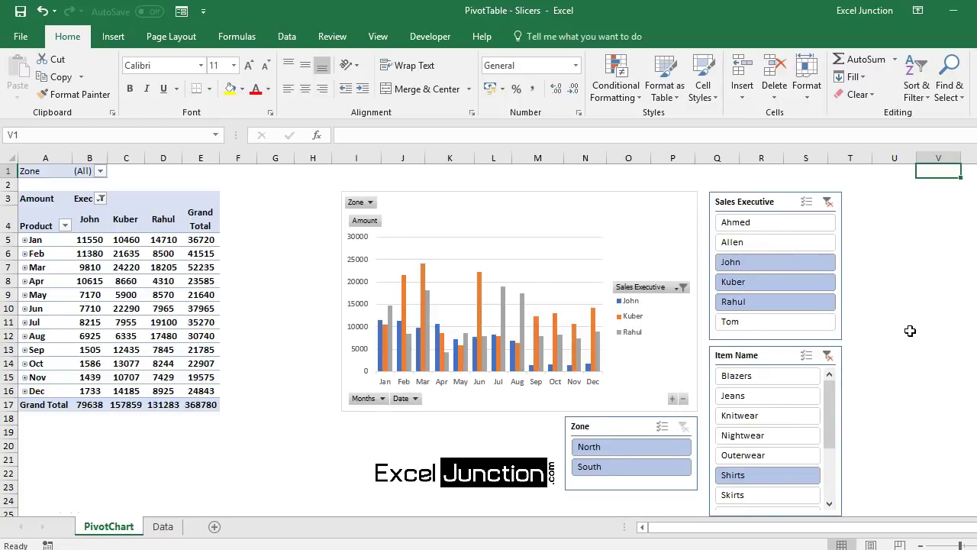
click(829, 356)
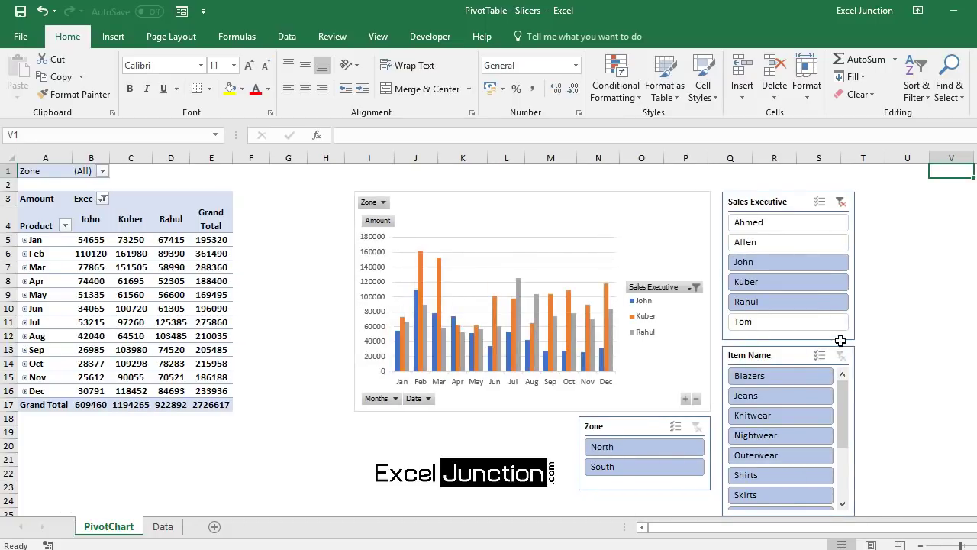
Clear all pivot table filters, restoring the grand total to 5010801
click(183, 256)
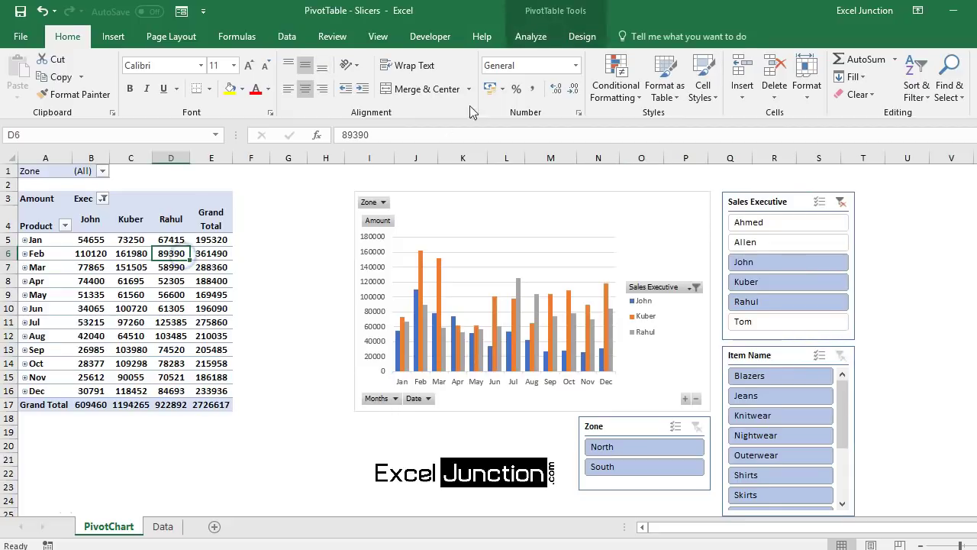
click(550, 13)
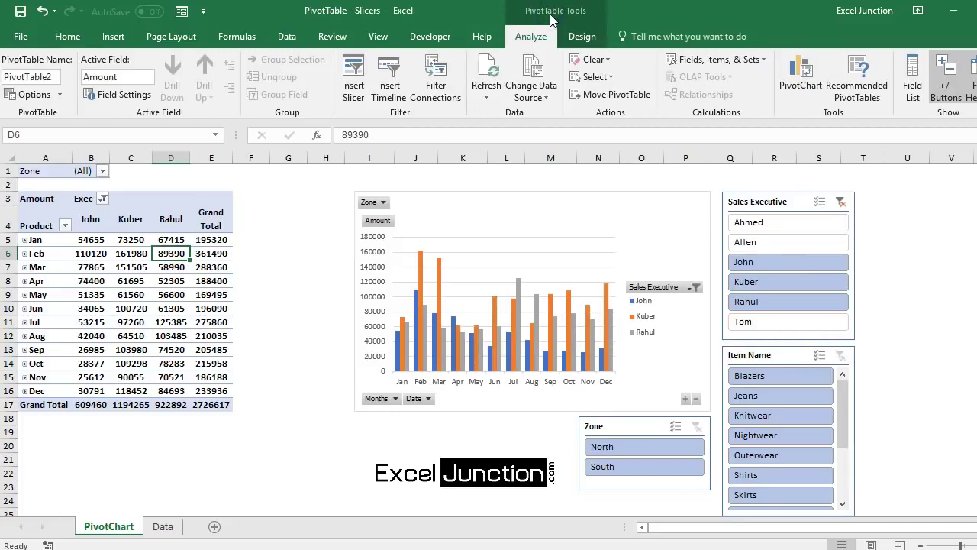
click(605, 60)
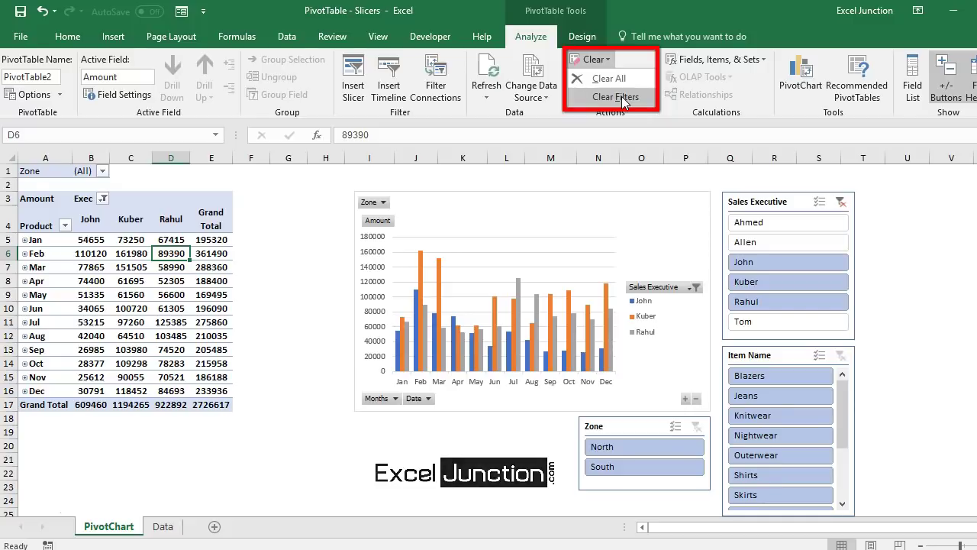
click(622, 96)
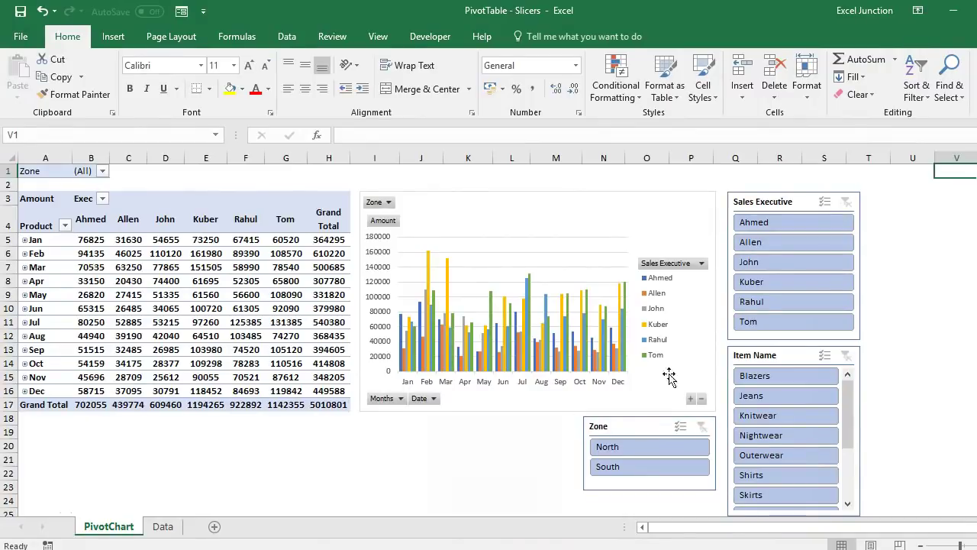
Select the Sales Executive slicer and delete it
click(787, 201)
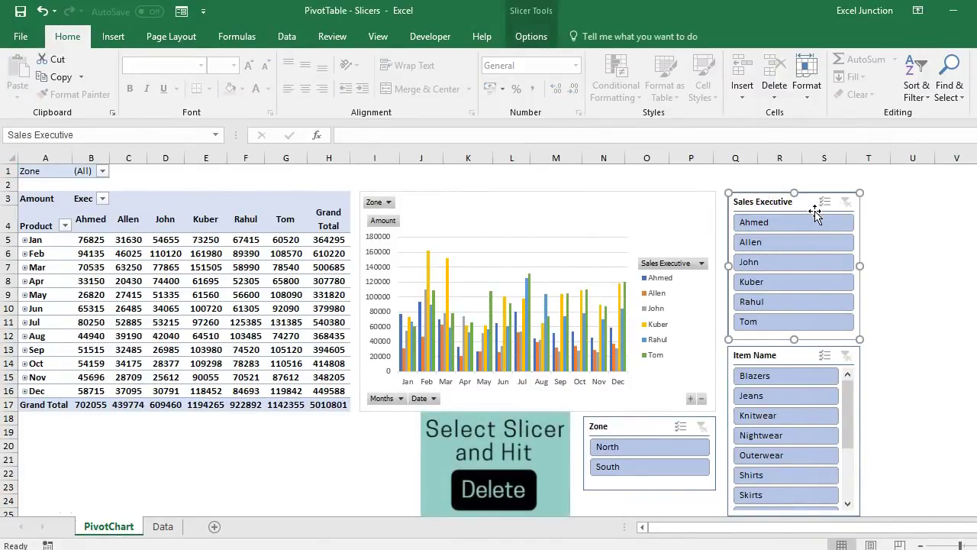
key(Delete)
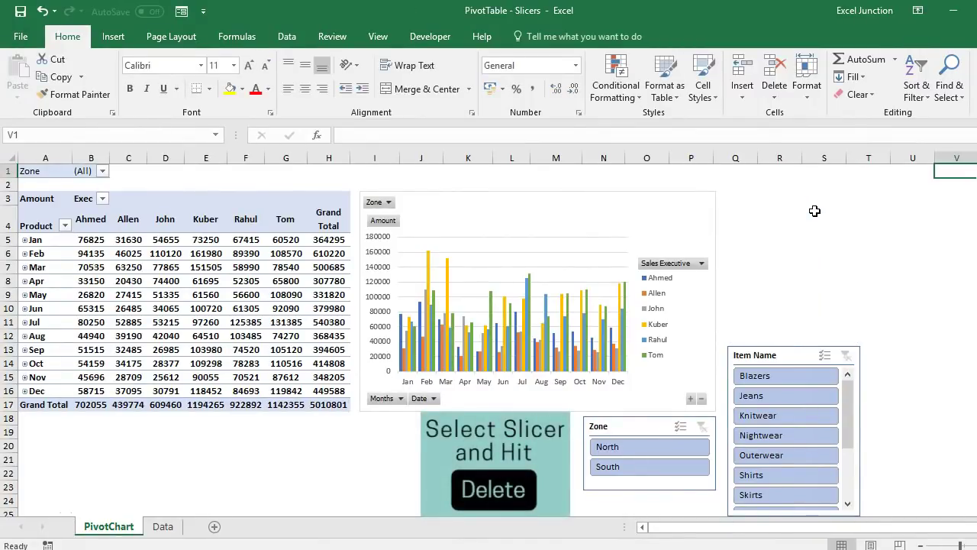